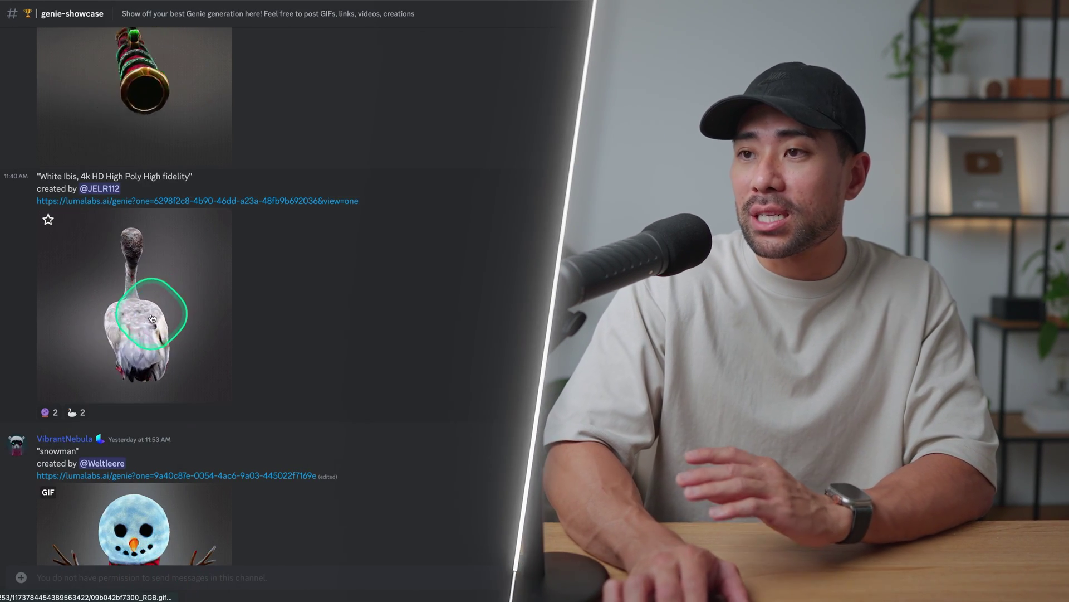
View the White Ibis showcase model and look through the genie-prompt-guide, genie¹ and genie-showcase channels of the Luma AI server
left_click(151, 318)
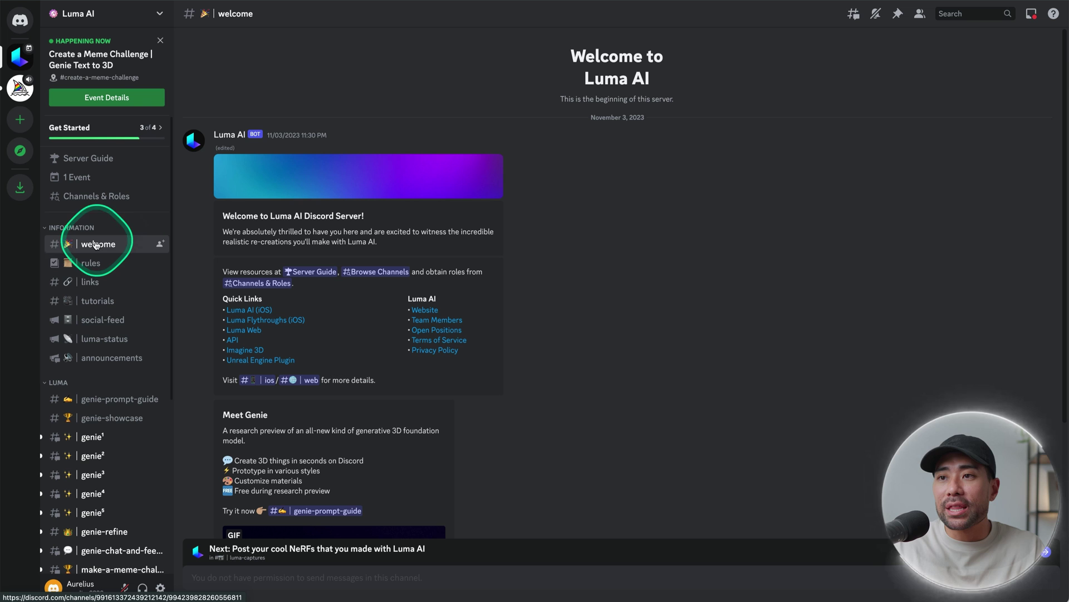
left_click(123, 401)
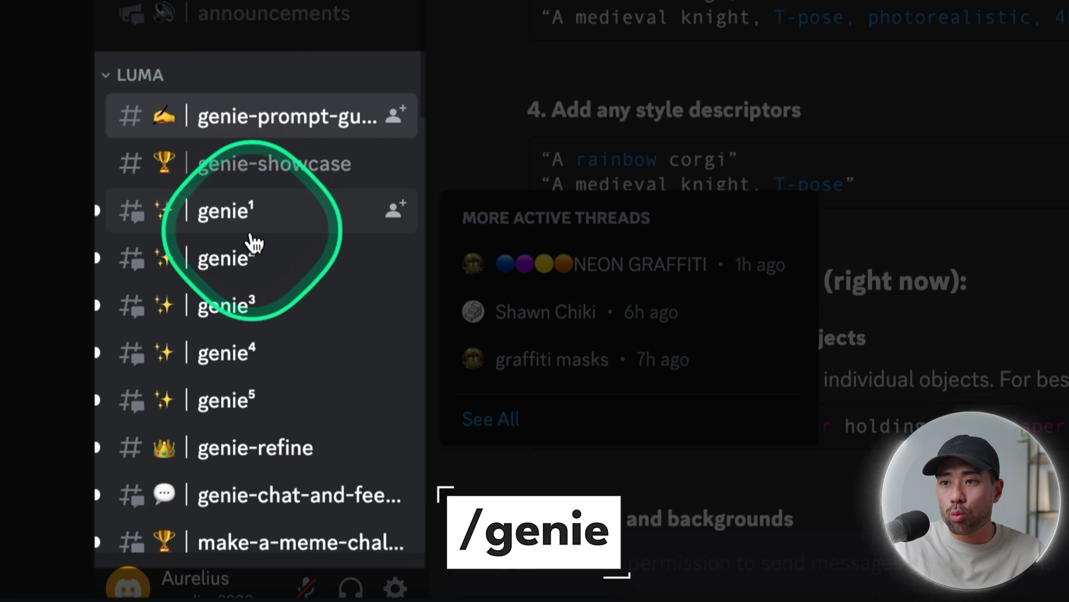
mouse_move(253, 287)
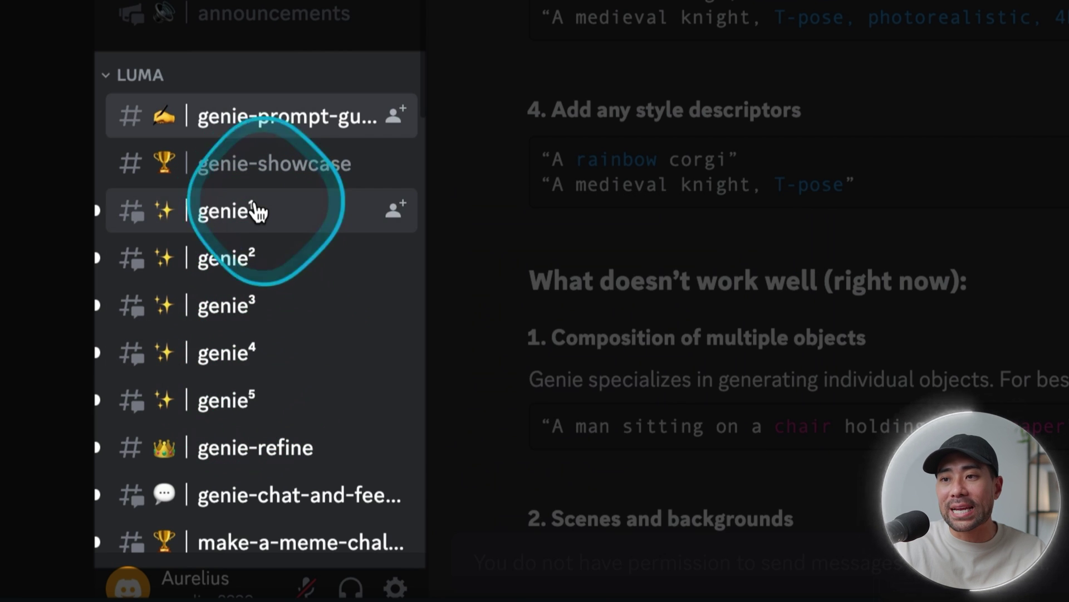
left_click(256, 211)
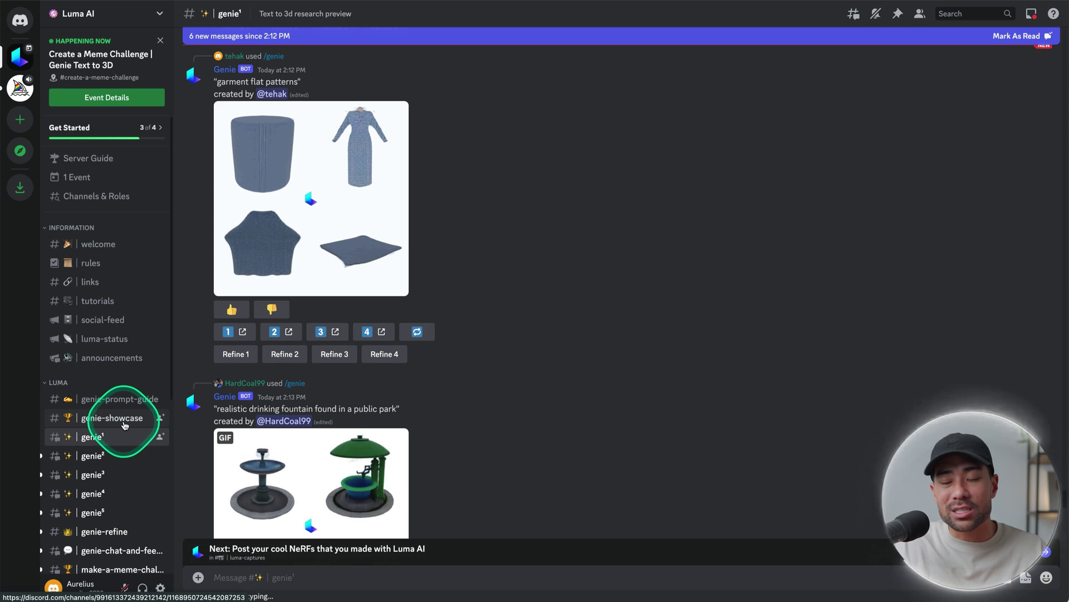
left_click(123, 425)
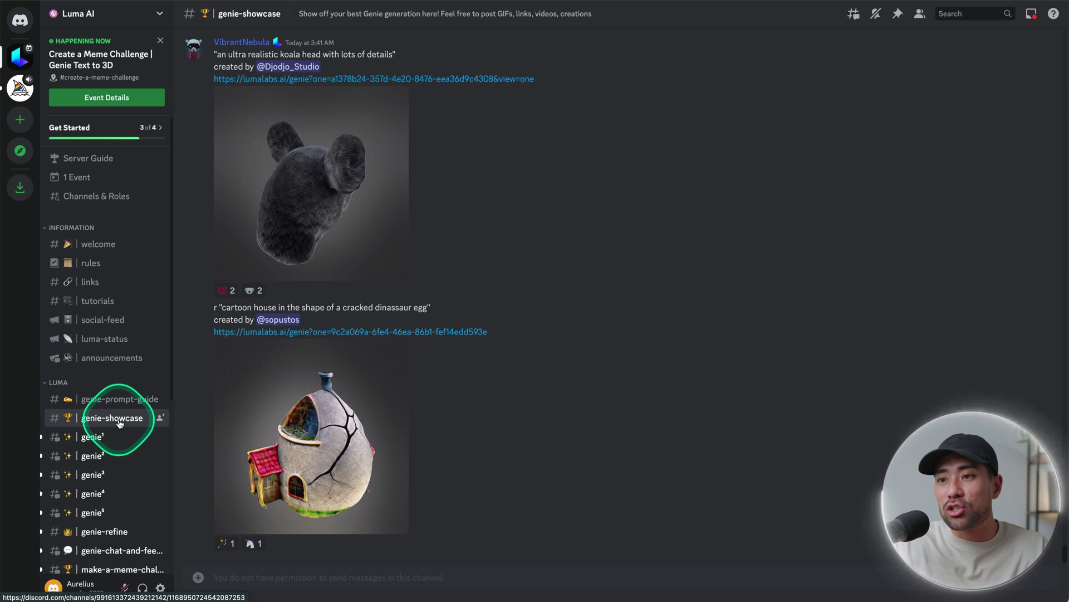
Generate 3D models in the genie¹ channel using the /genie command with the prompt "modern headphones, gunmetal, ultrarealistic"
left_click(96, 438)
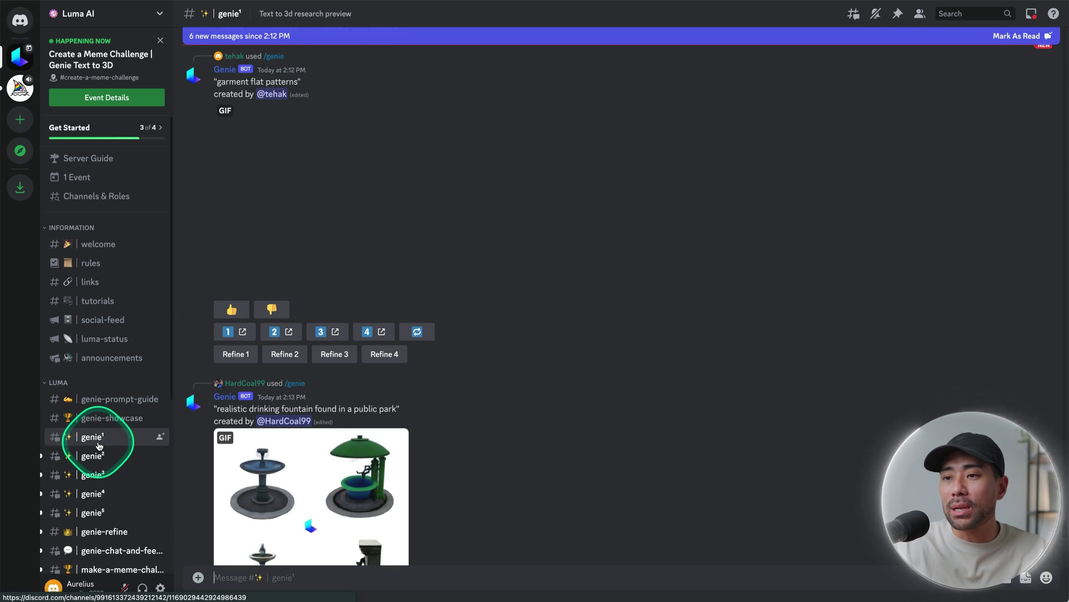
scroll(370, 454, "down", 10)
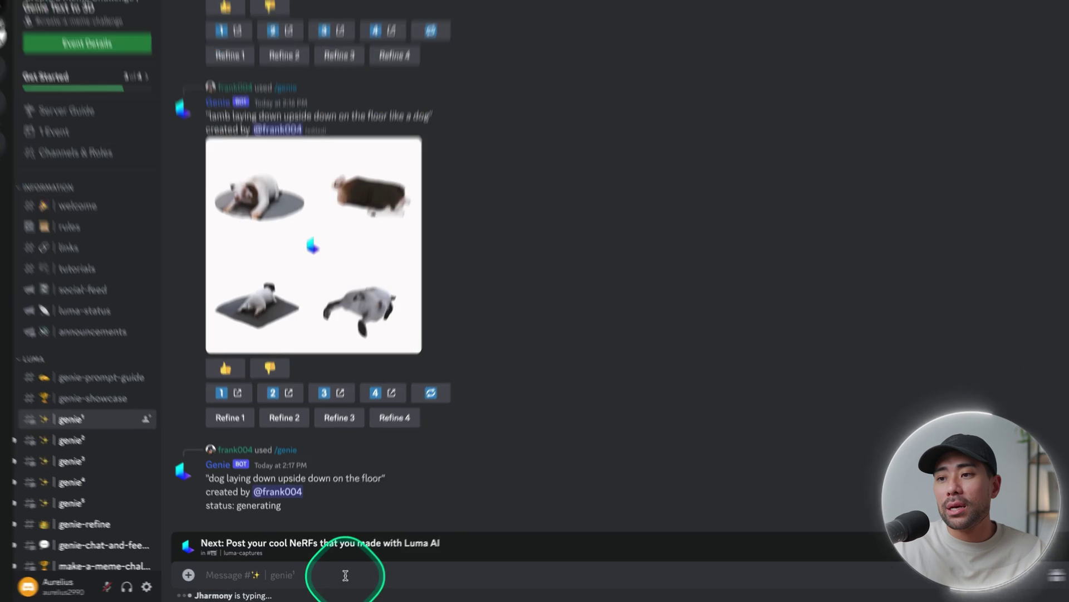
left_click(231, 579)
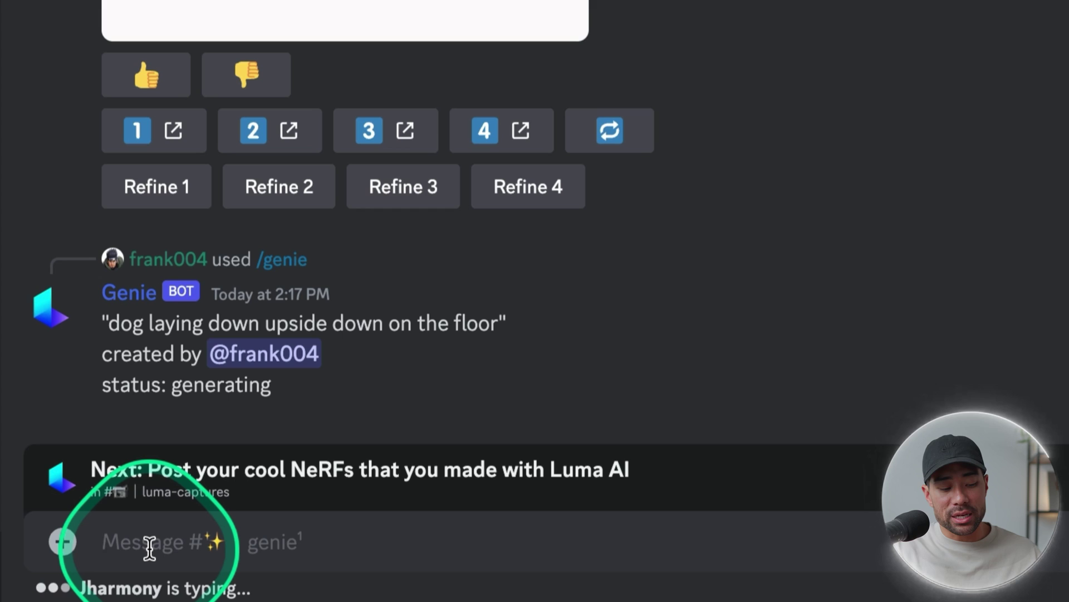
type("/genie")
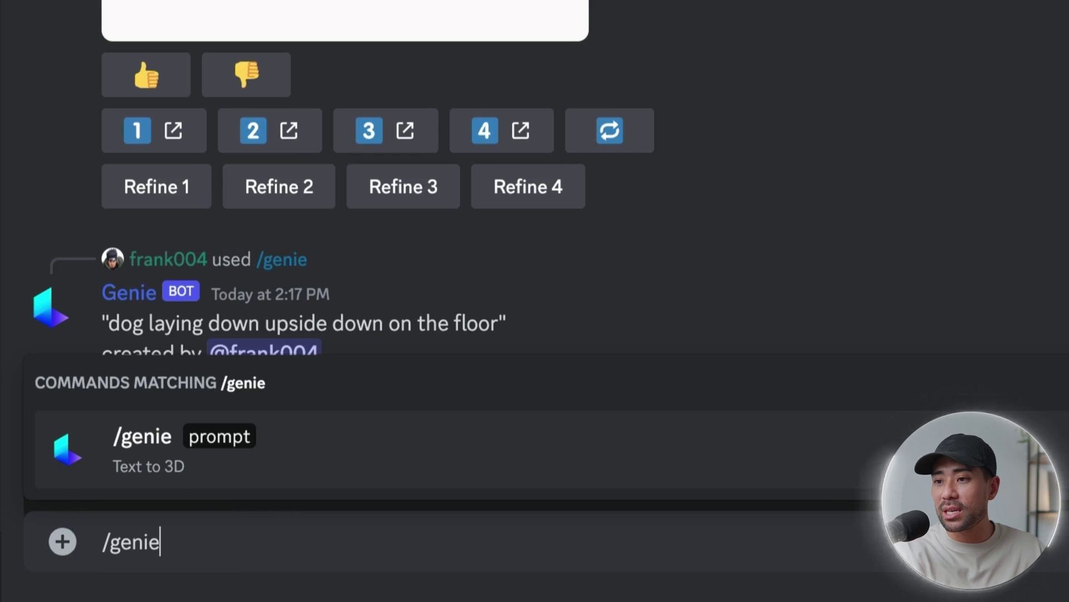
key("Return")
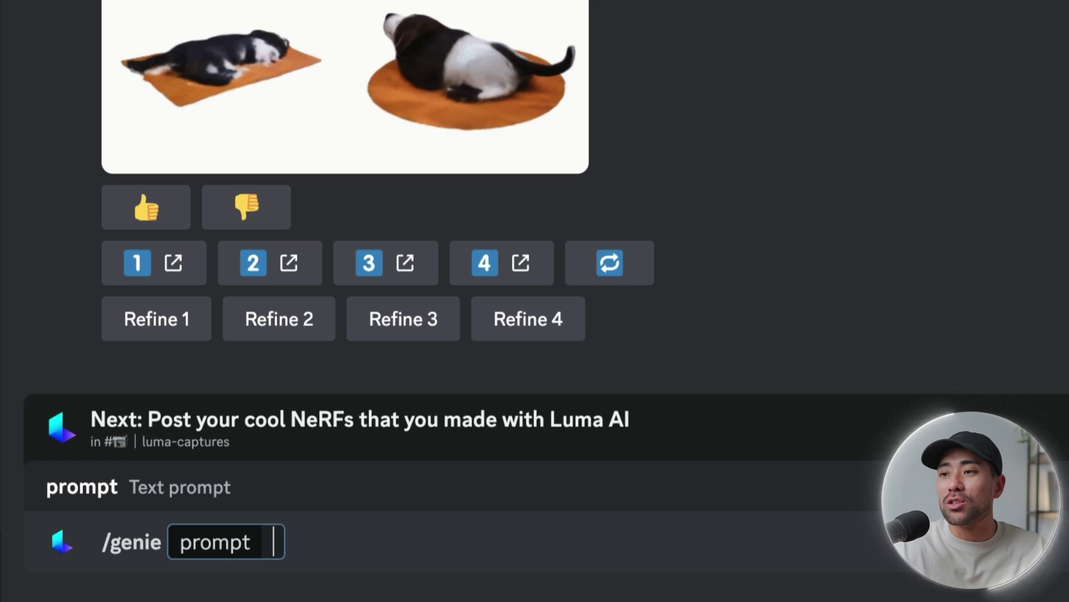
type("modern headphones, gunmetal, ultrarealistic")
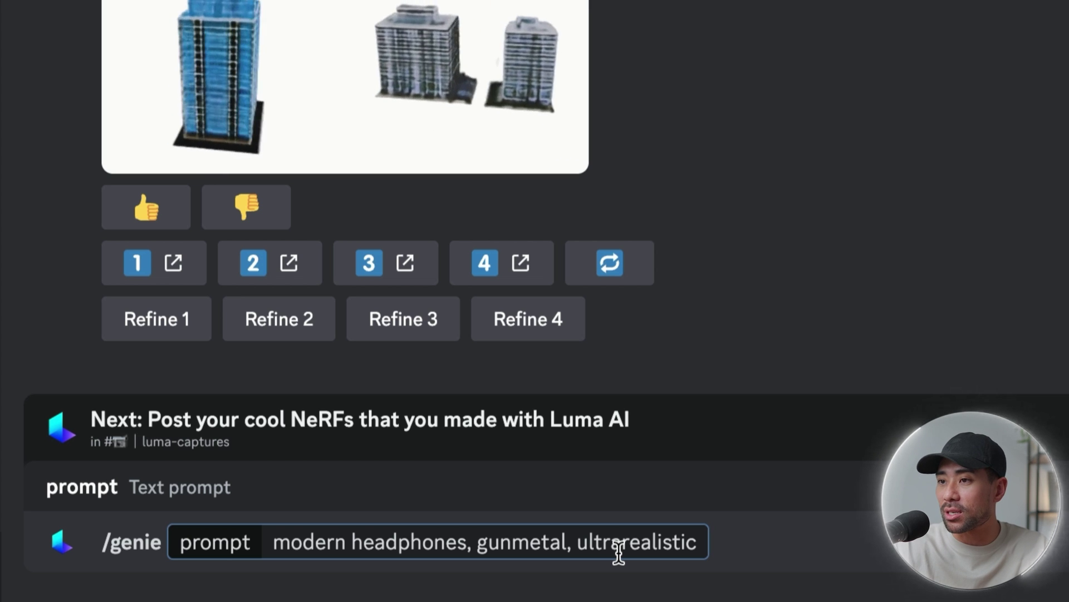
key("Return")
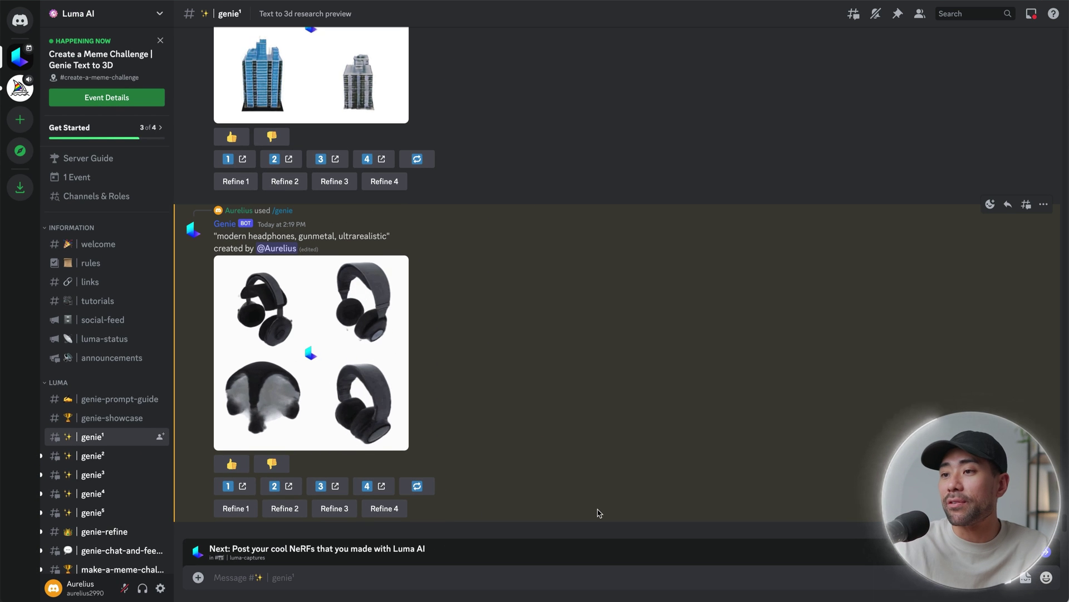
Enlarge the preview of the four generated headphones, and open model 2 in the lumalabs.ai 3D viewer
left_click(286, 330)
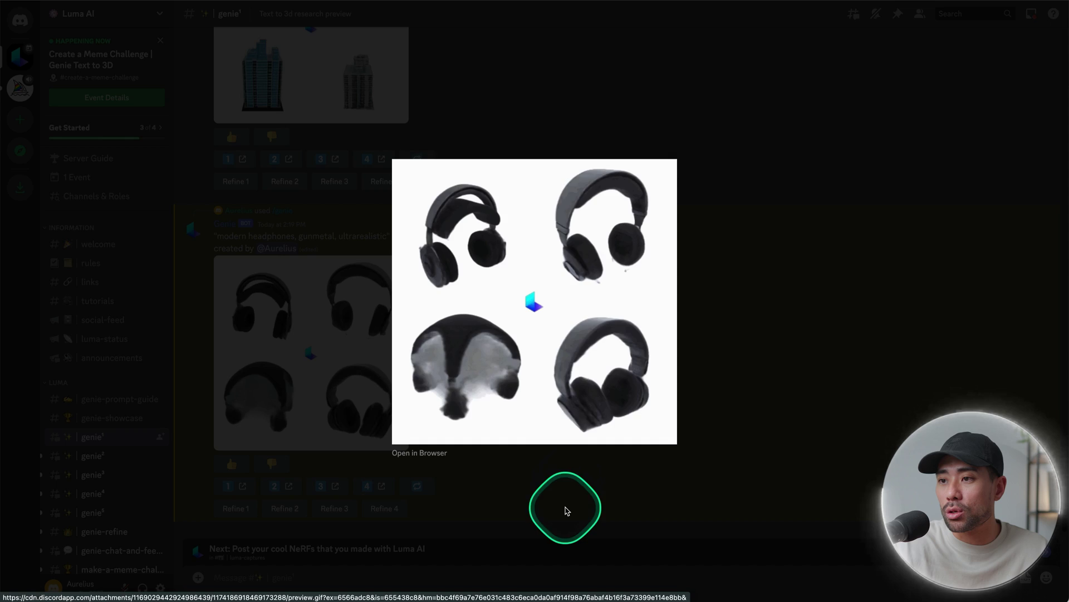
left_click(566, 510)
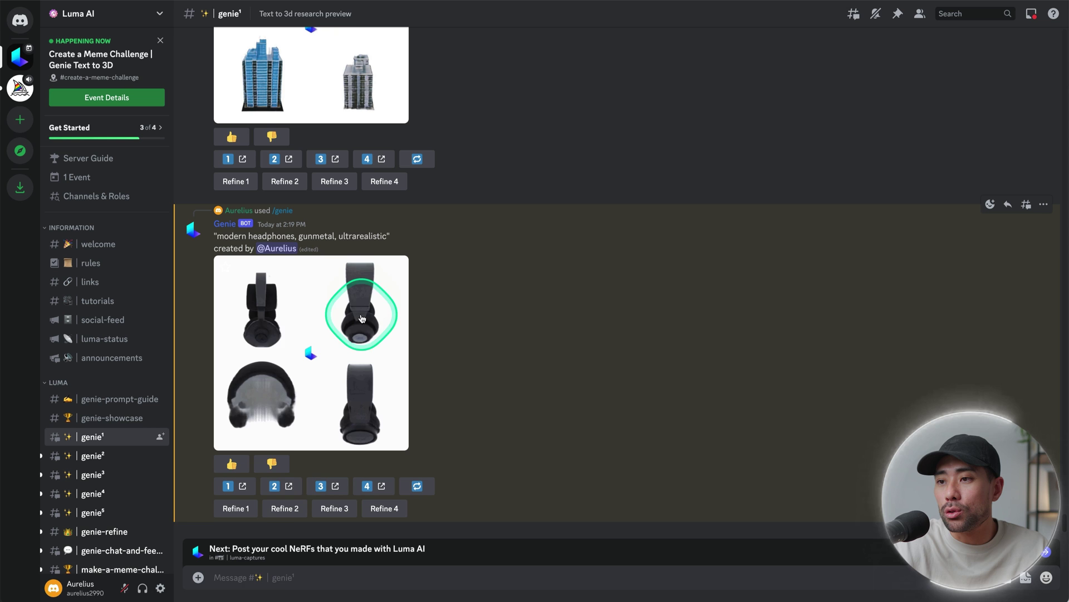
left_click(284, 488)
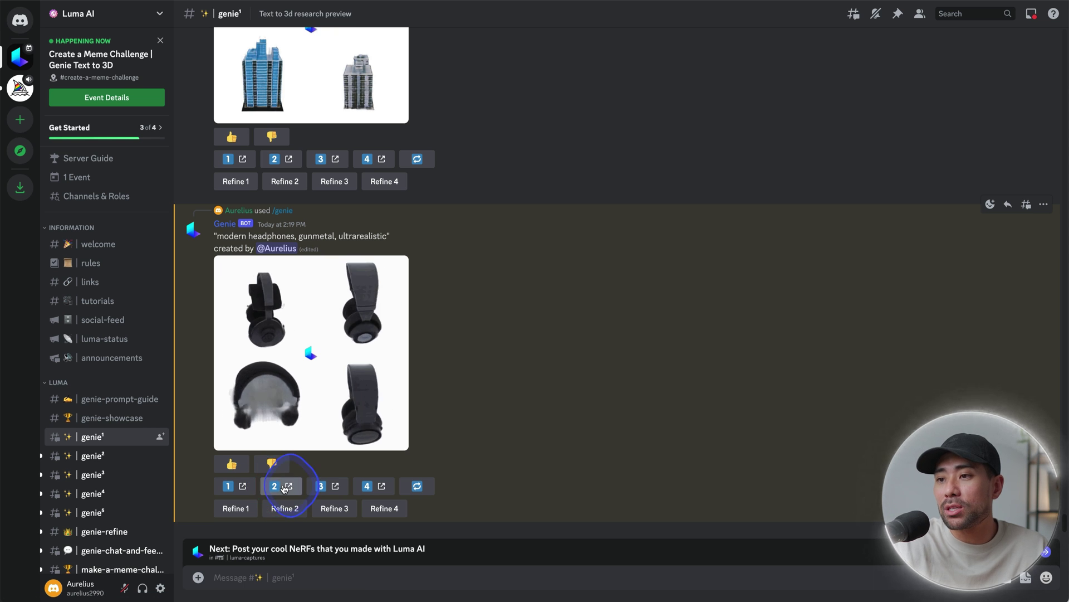
left_click(285, 489)
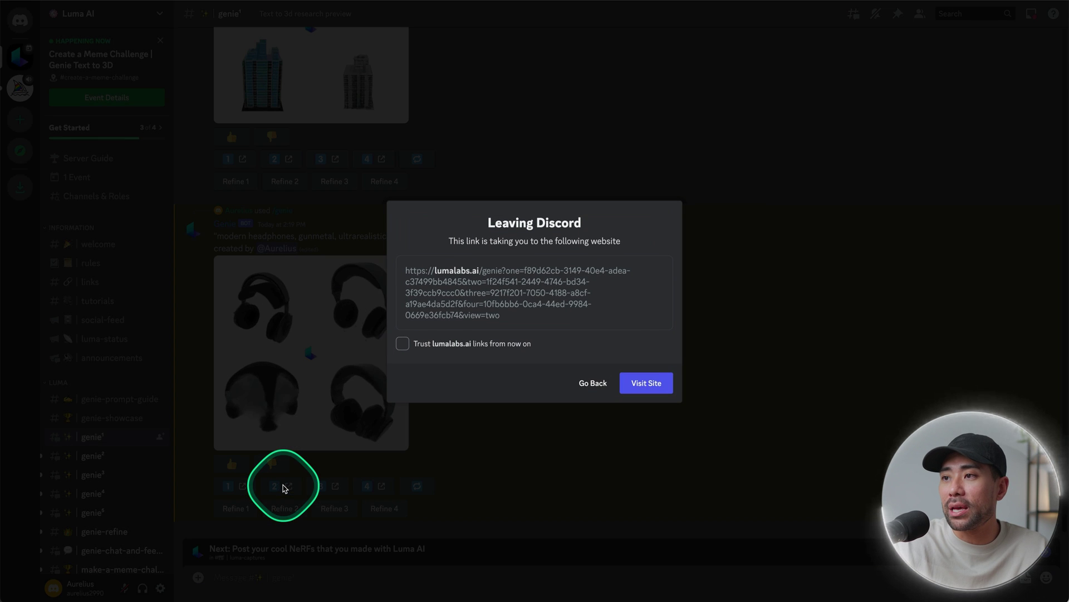
left_click(648, 384)
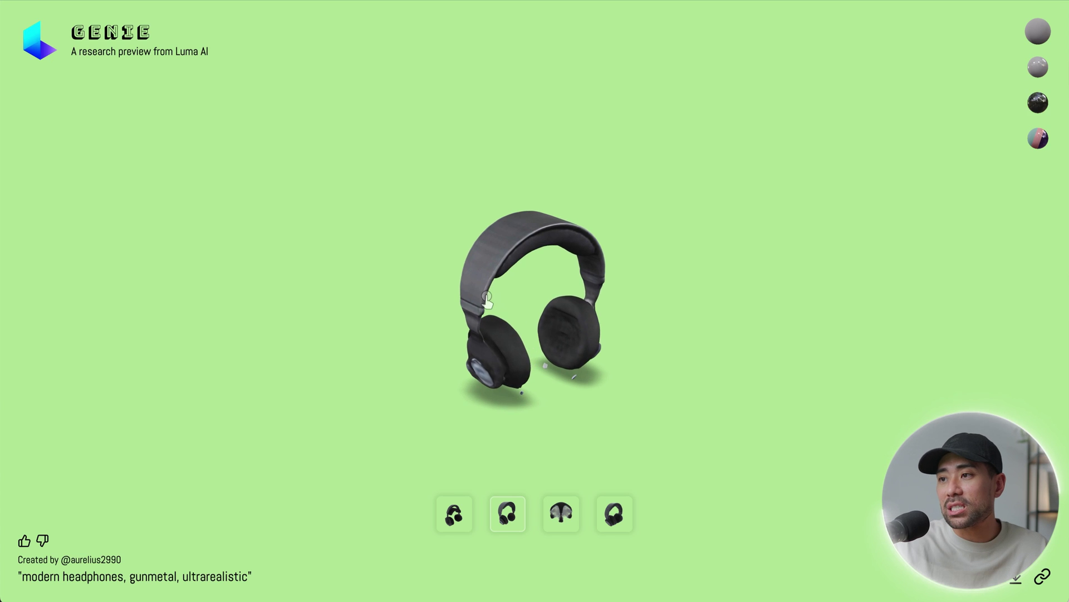
Inspect the second headphones model up close and from several angles, and browse the other generated variants
scroll(563, 288, "up", 3)
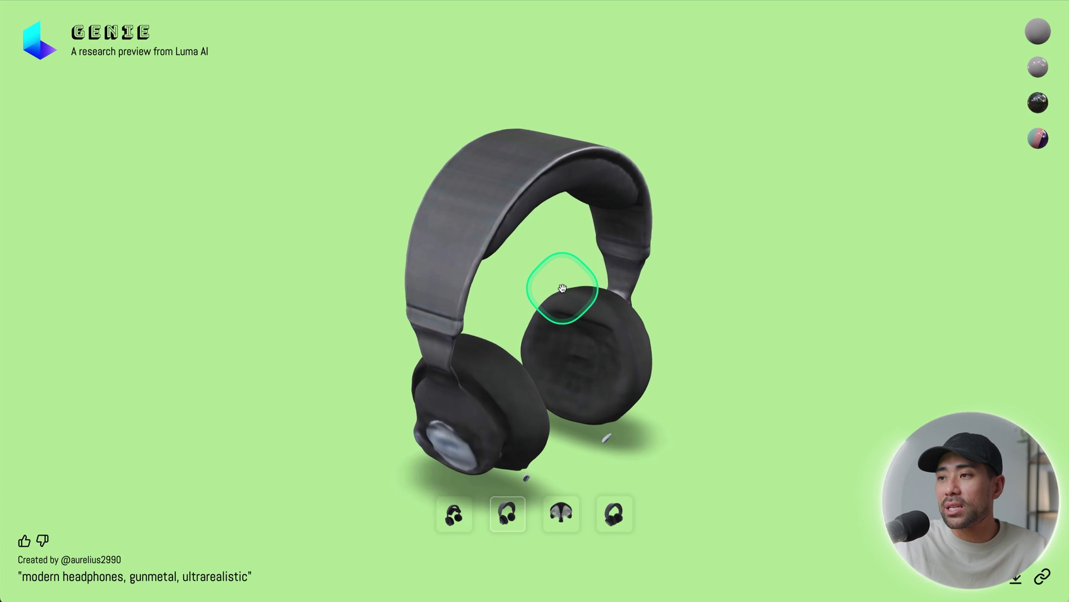
scroll(562, 288, "down", 3)
left_click_drag(563, 288, 401, 380)
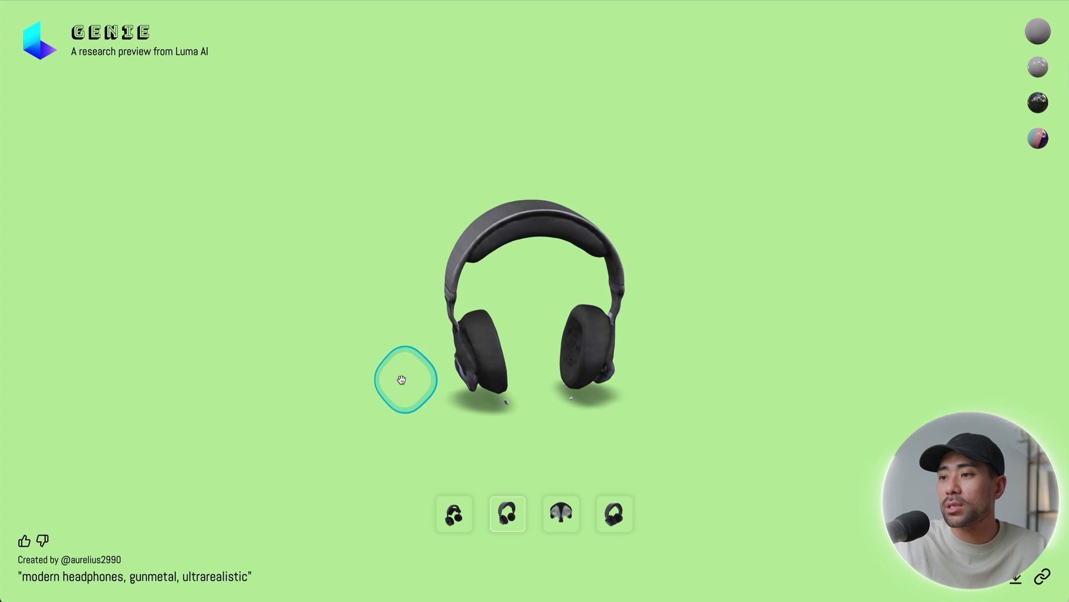
left_click(456, 519)
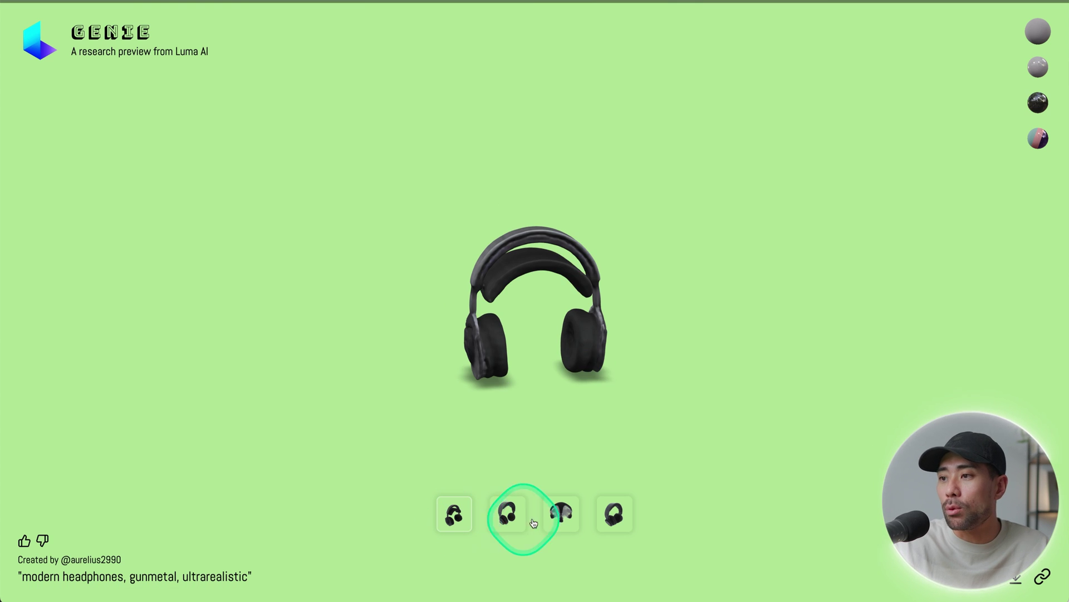
left_click(557, 520)
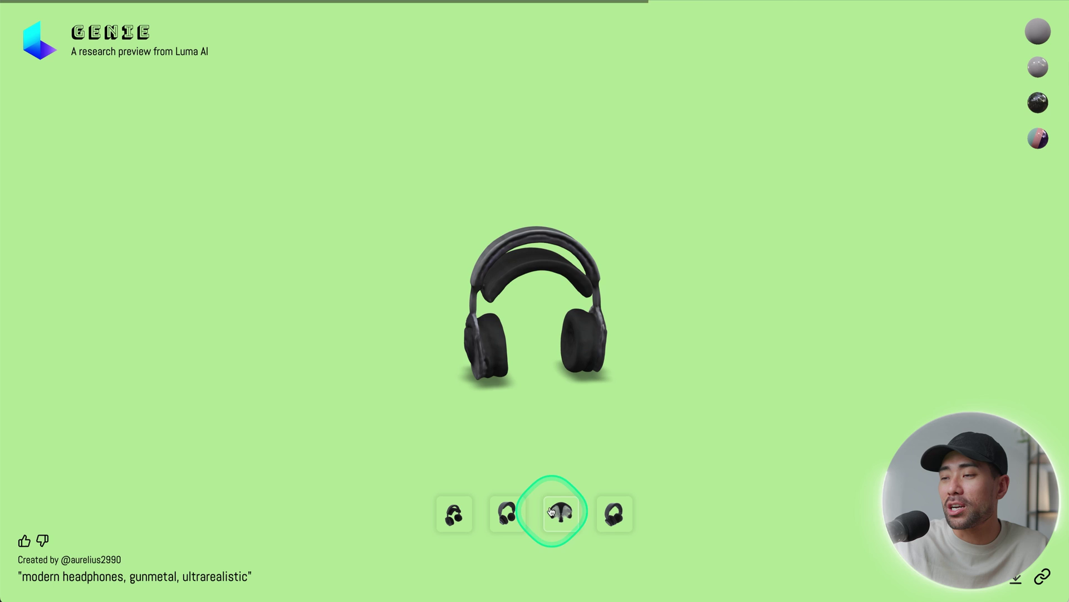
left_click(615, 521)
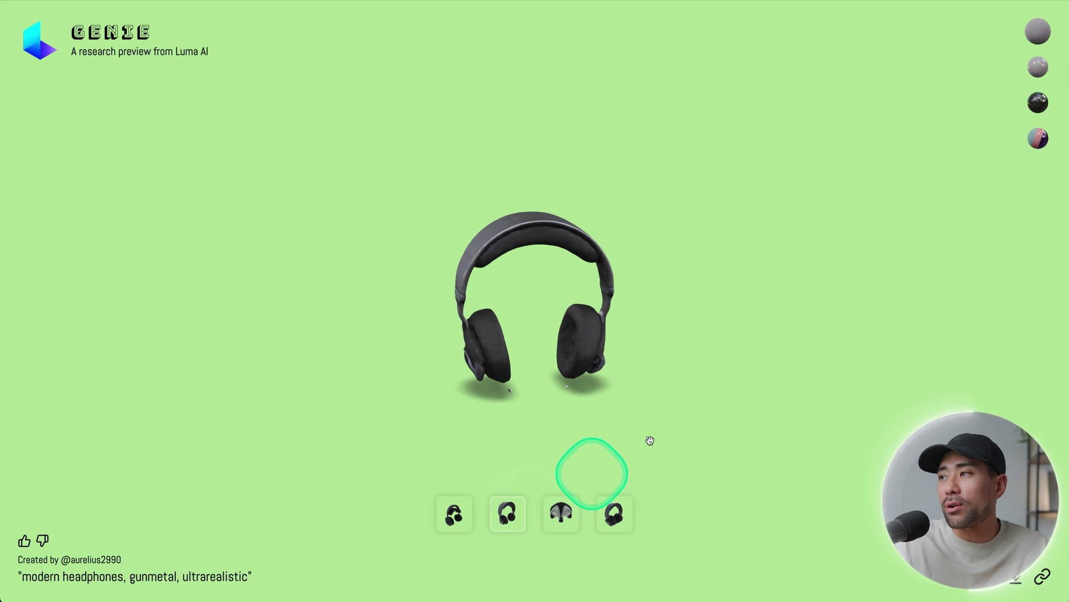
Preview the second headphones model with the alternative material presets, including glossy black, and rotate it to inspect the finish
left_click(1038, 72)
left_click(1038, 104)
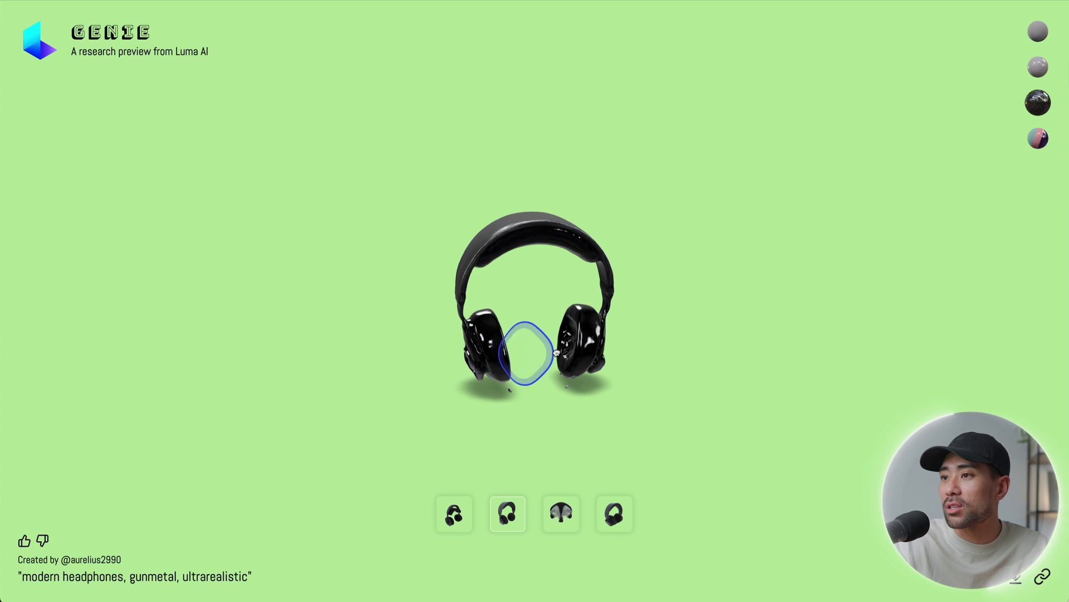
left_click_drag(556, 352, 620, 347)
left_click(1041, 132)
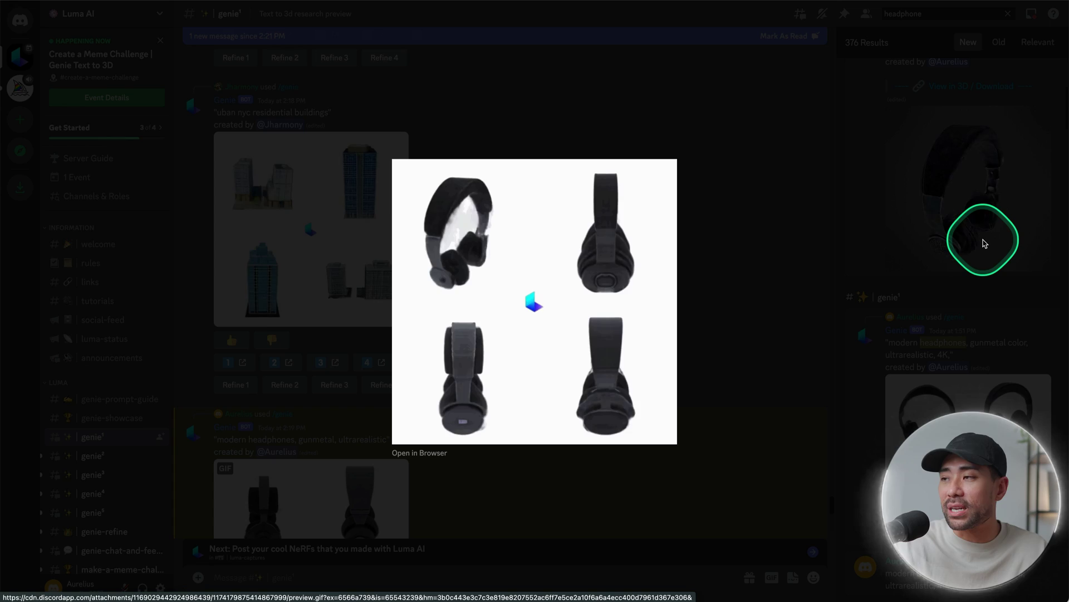
Compare the initial headphones previews with the refined headphones among the Discord search results
left_click(984, 244)
left_click(967, 170)
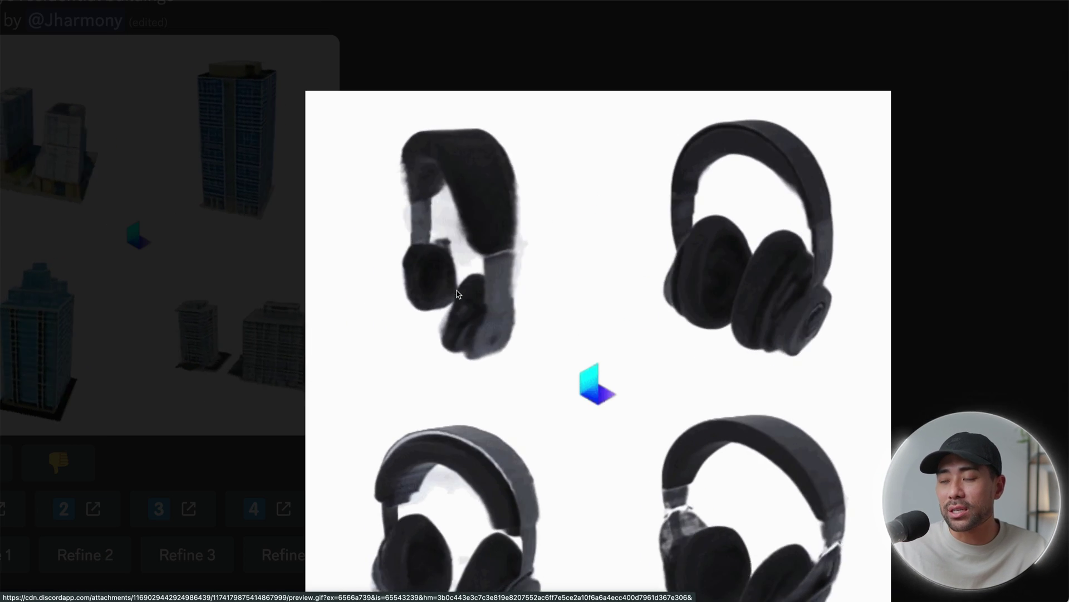
left_click(967, 186)
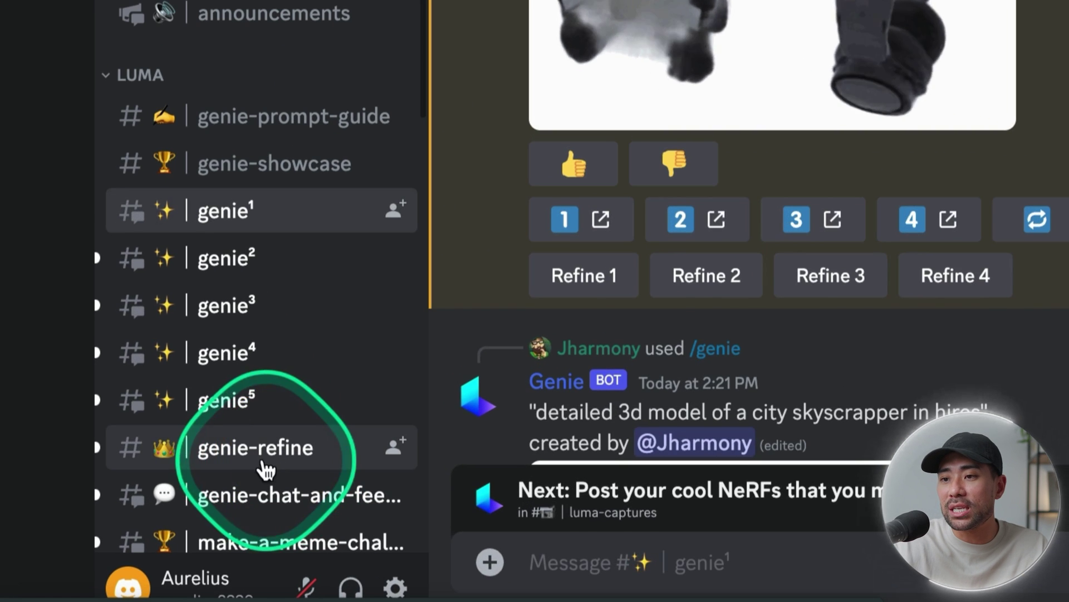
Check the newest headphones refine job in the genie-refine channel, and enlarge the refined headphones from the search results
left_click(125, 533)
scroll(991, 292, "down", 10)
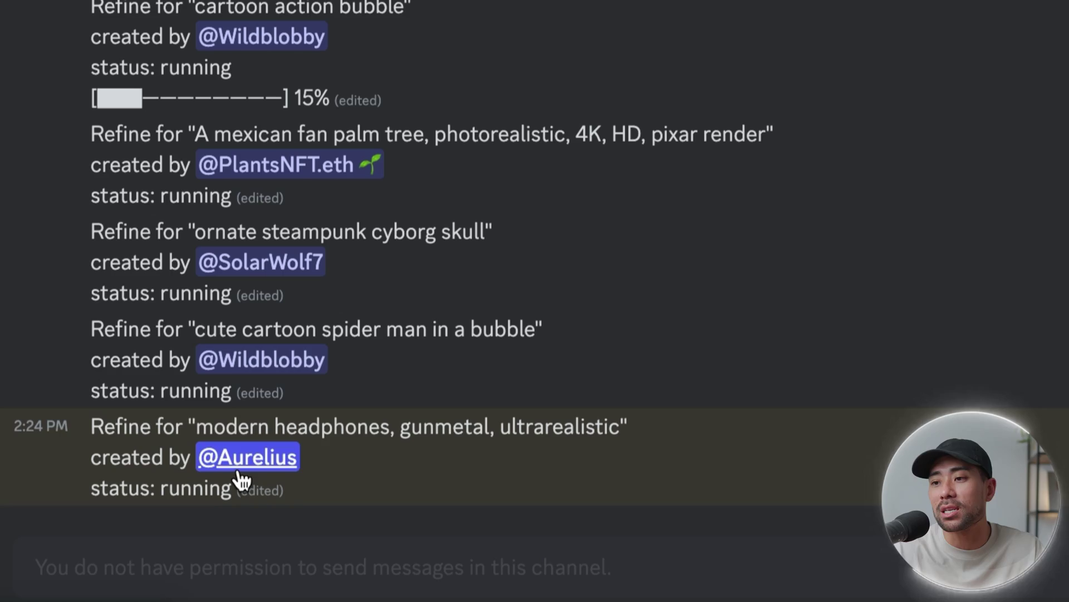
left_click(955, 210)
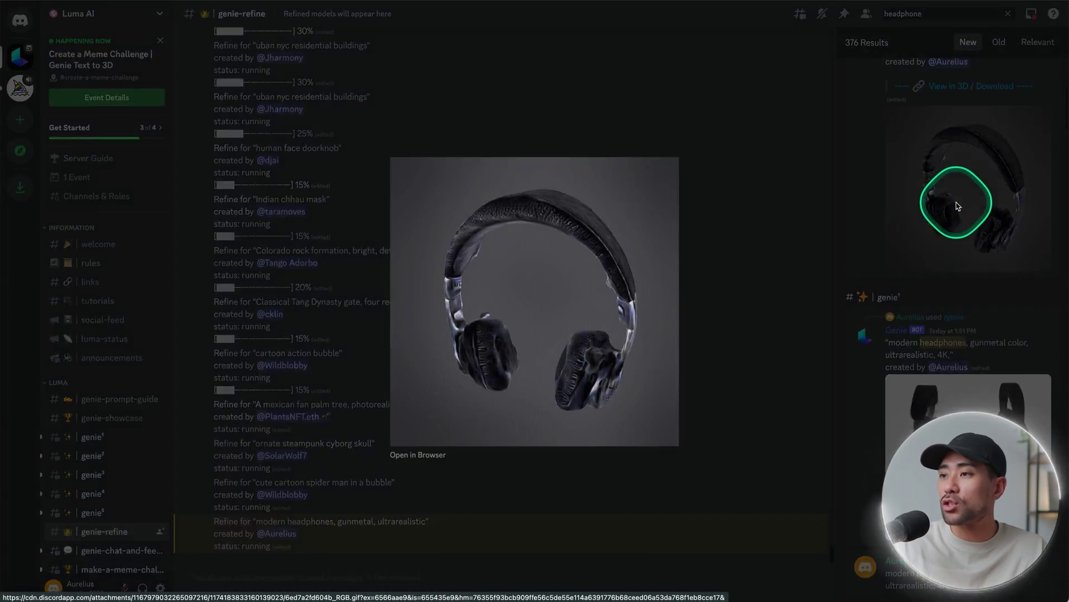